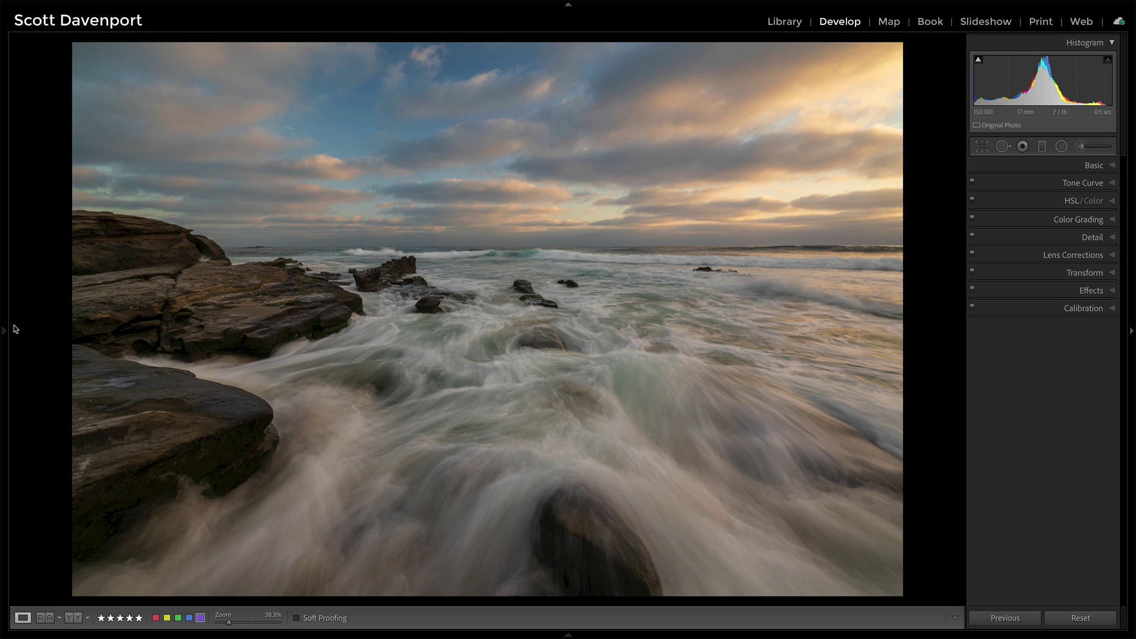
Compare the '02 Grads And Radials NoSat' snapshot, then return to '03 Grads And Radials'.
mouse_move(5, 330)
left_click(109, 119)
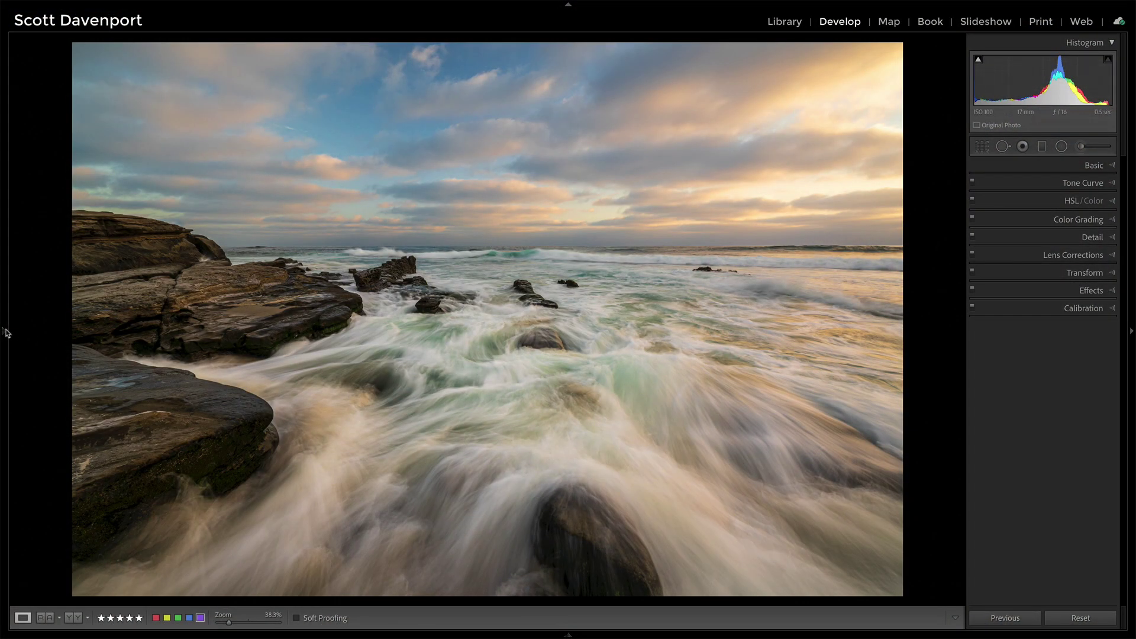
left_click(123, 105)
left_click(120, 117)
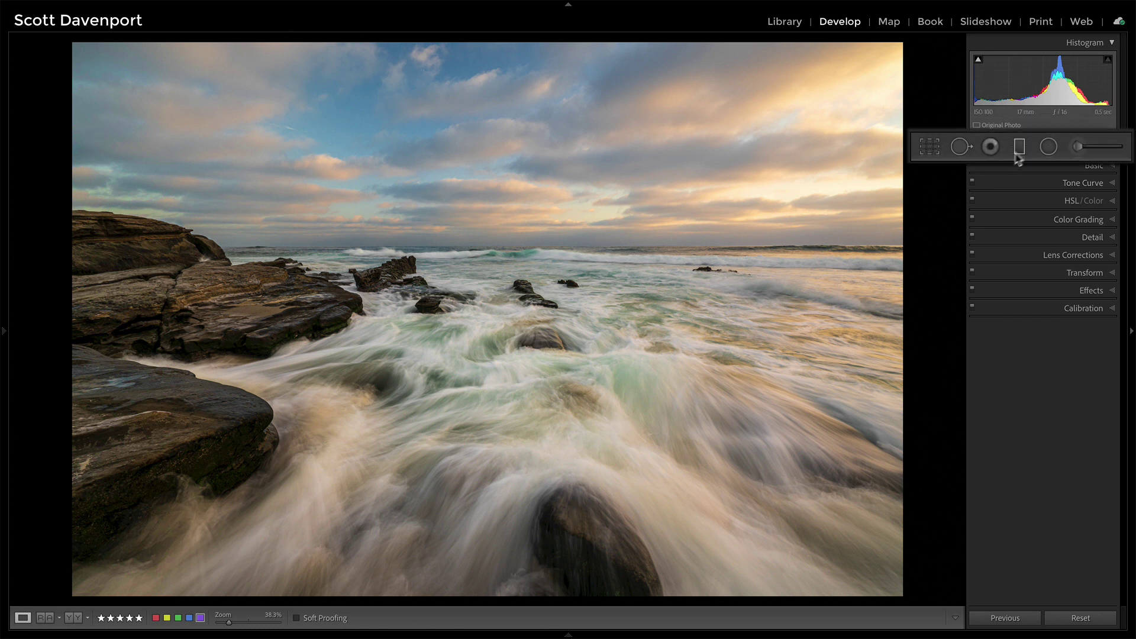
Select the top sky graduated filter and browse its effect presets.
left_click(1020, 148)
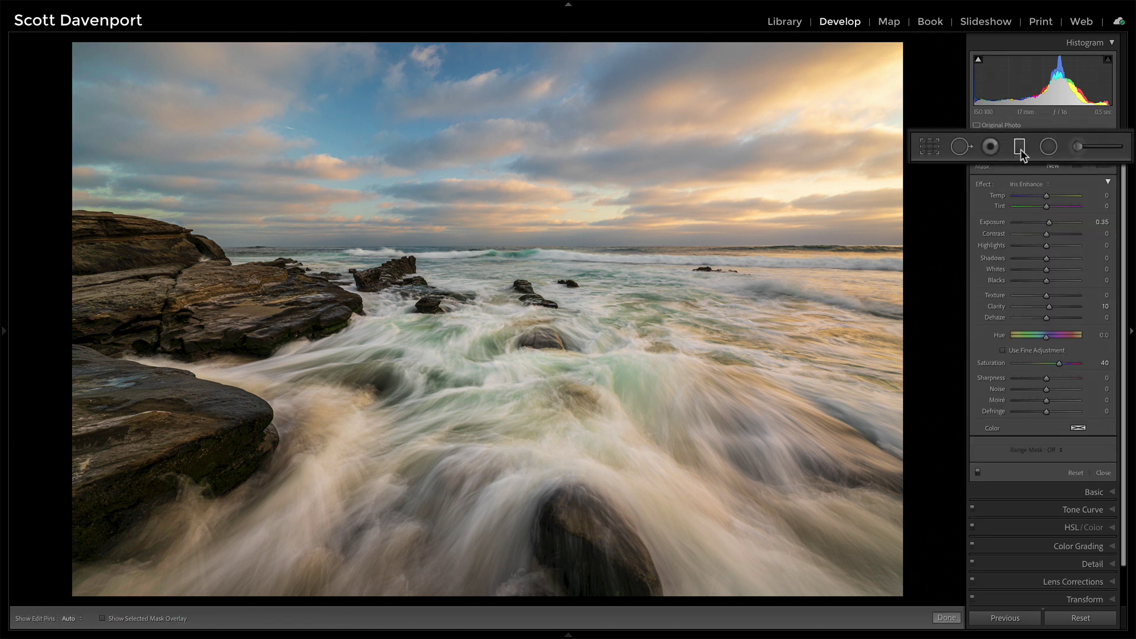
left_click(540, 152)
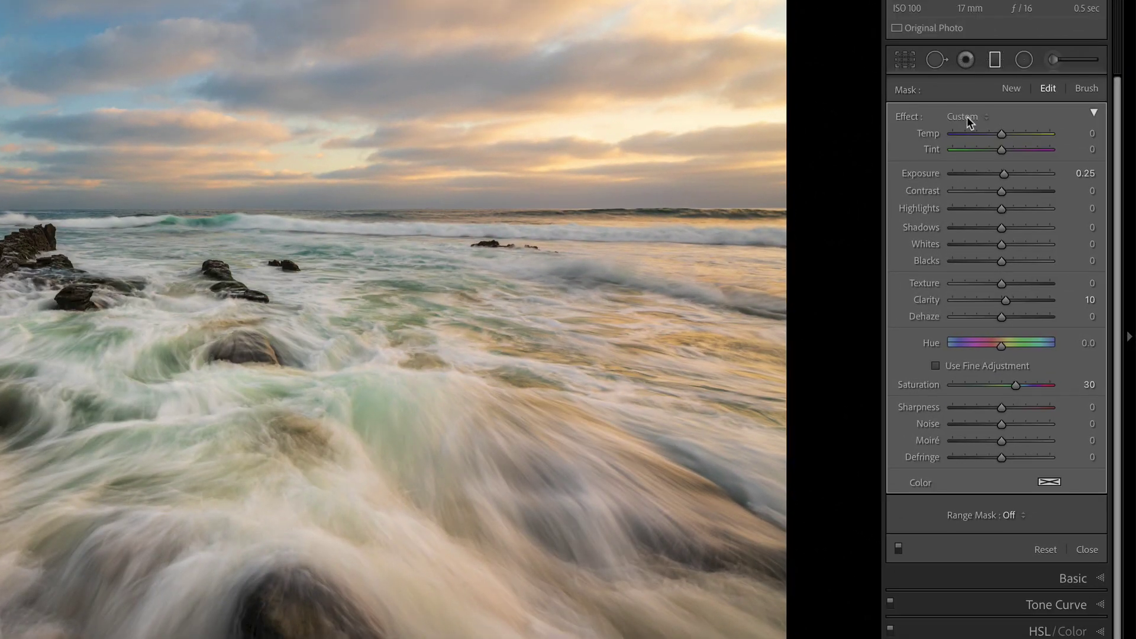
left_click(969, 121)
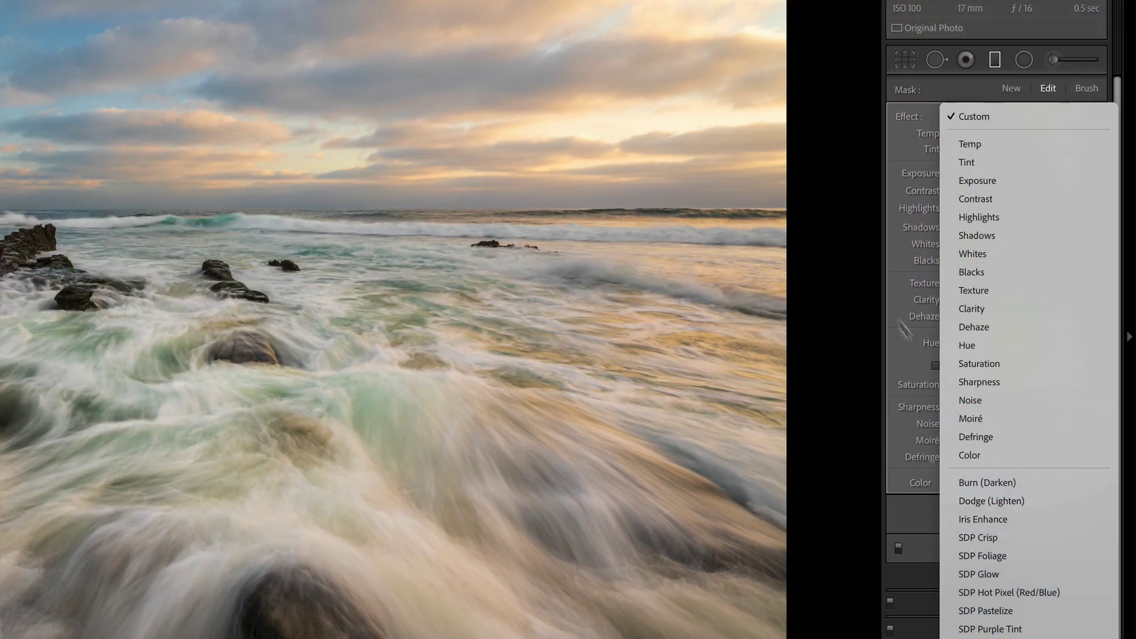
left_click(855, 270)
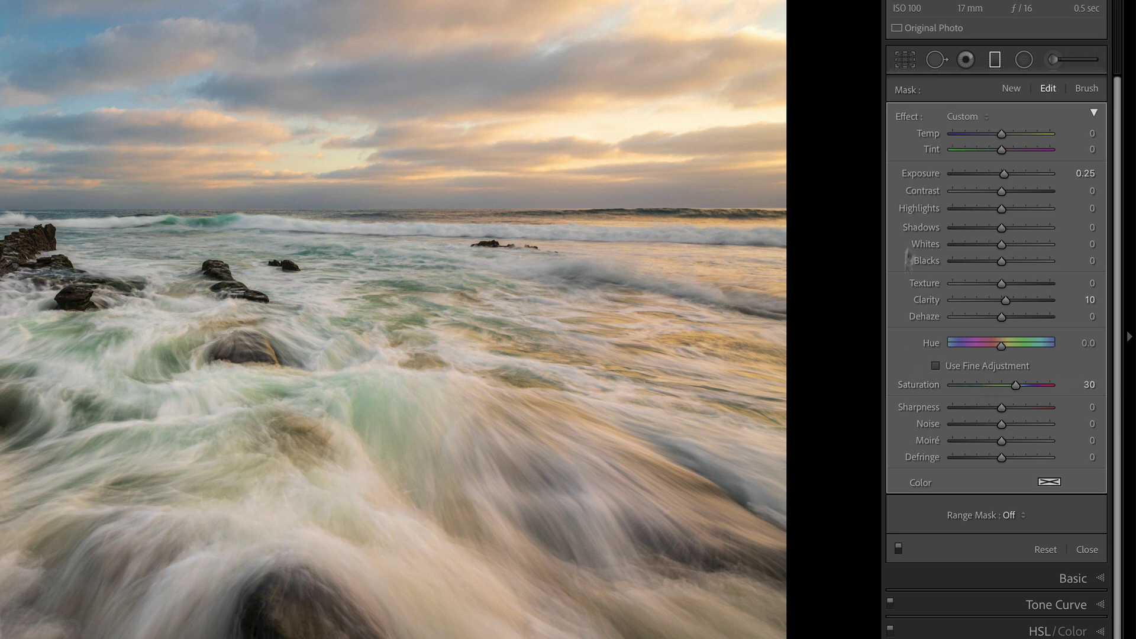
Apply Iris Enhance to the sky filter, undoing back to exposure 0.25 and saturation 30.
left_click(963, 118)
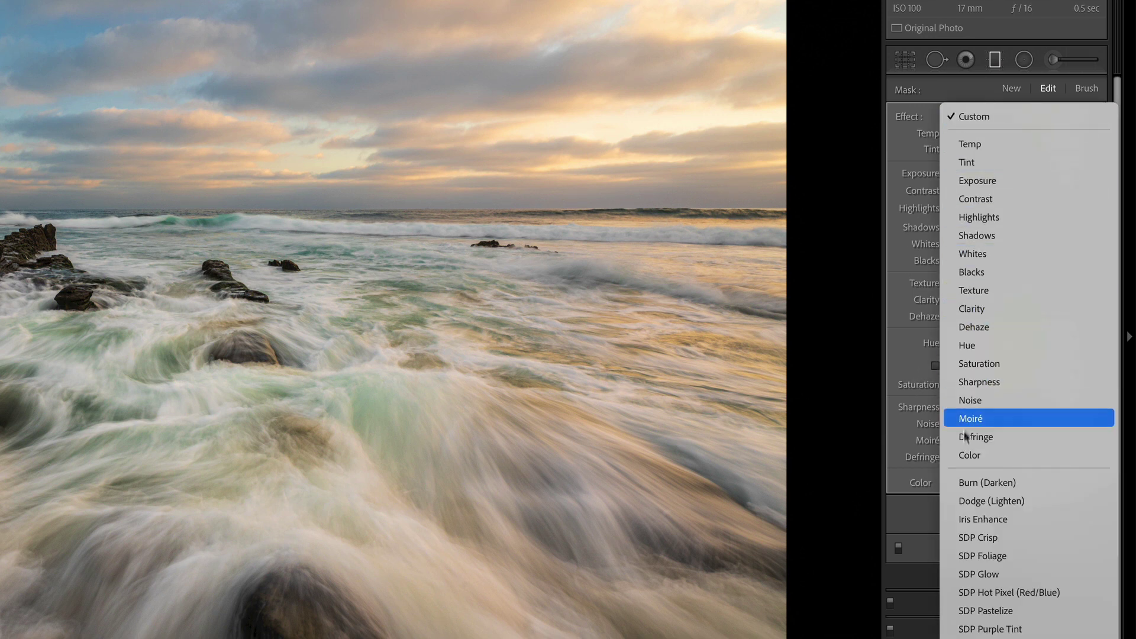
left_click(961, 520)
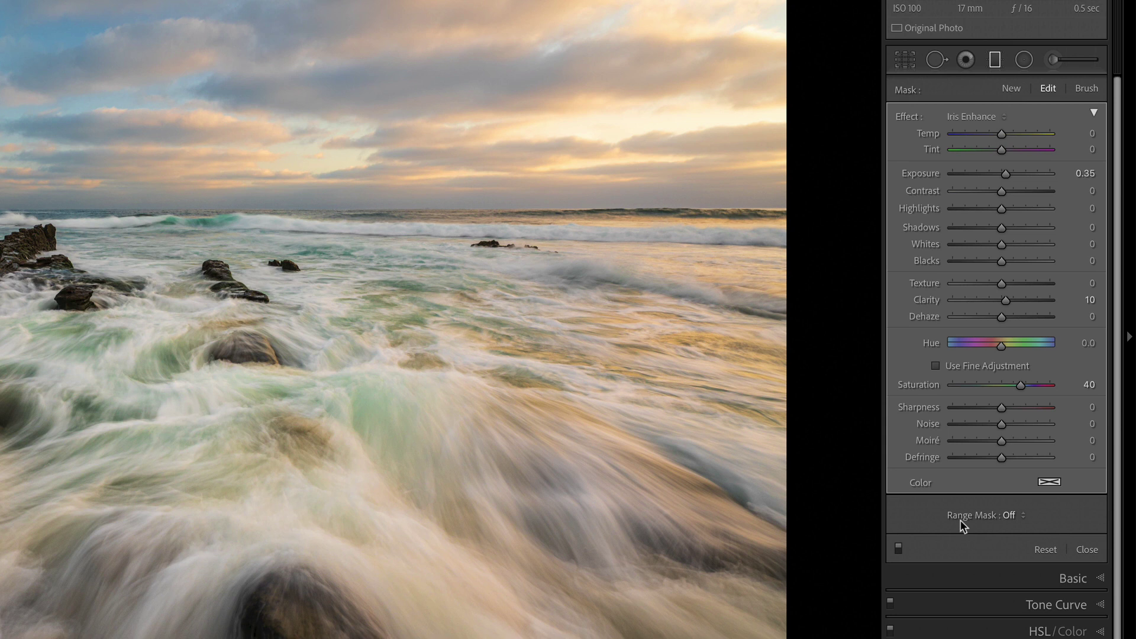
key("ctrl+z")
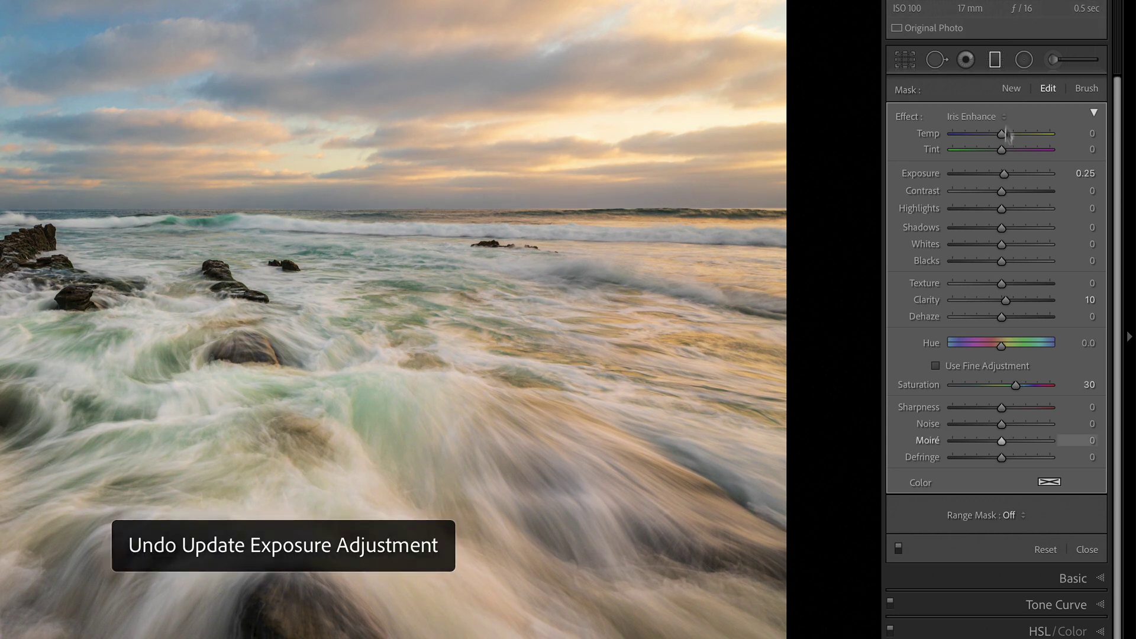
left_click(986, 114)
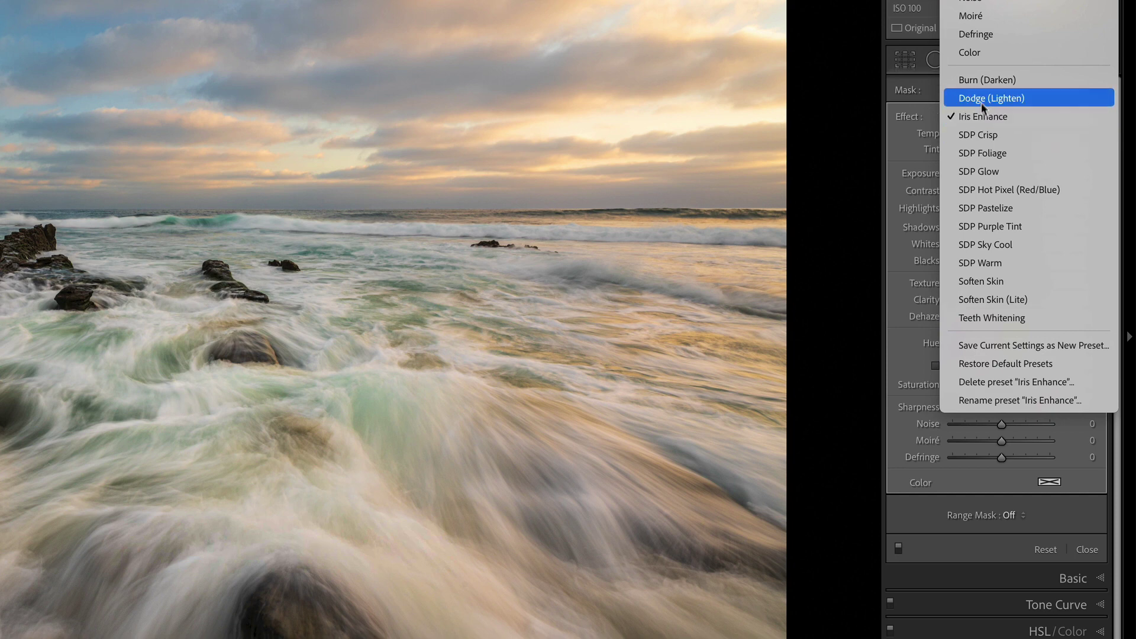
left_click(868, 162)
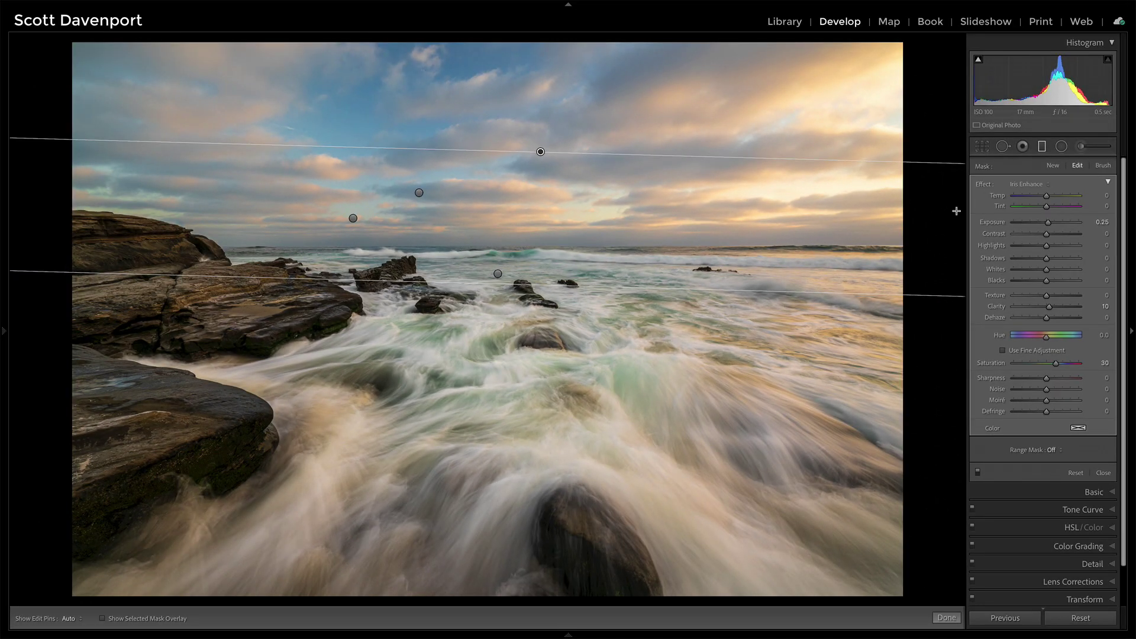
left_click(419, 193)
key("o")
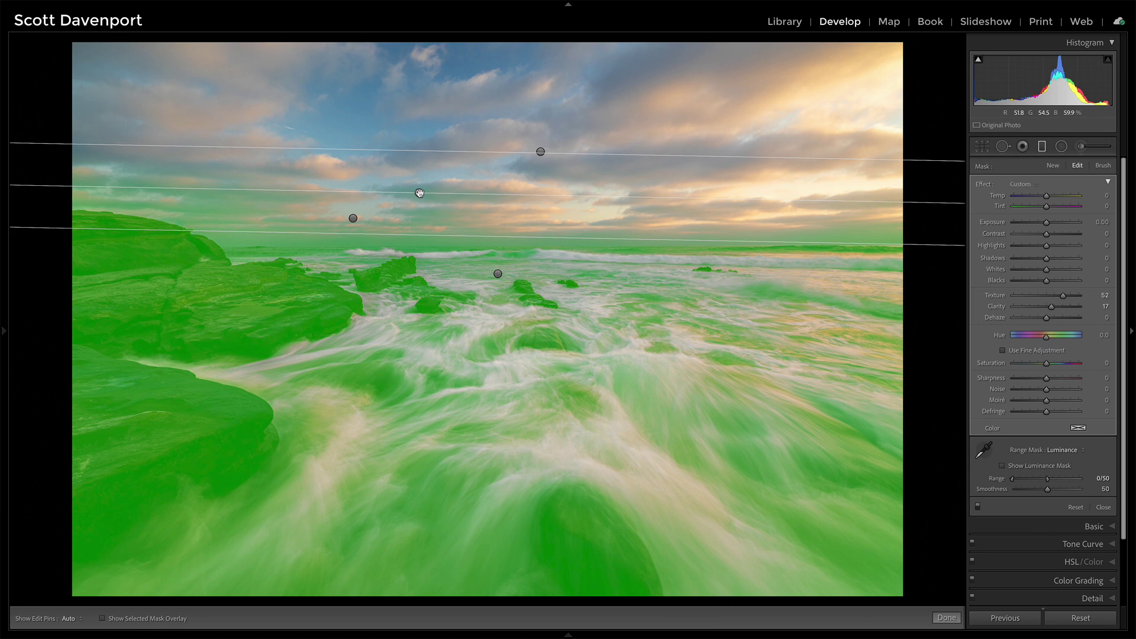
left_click(354, 217)
key("o")
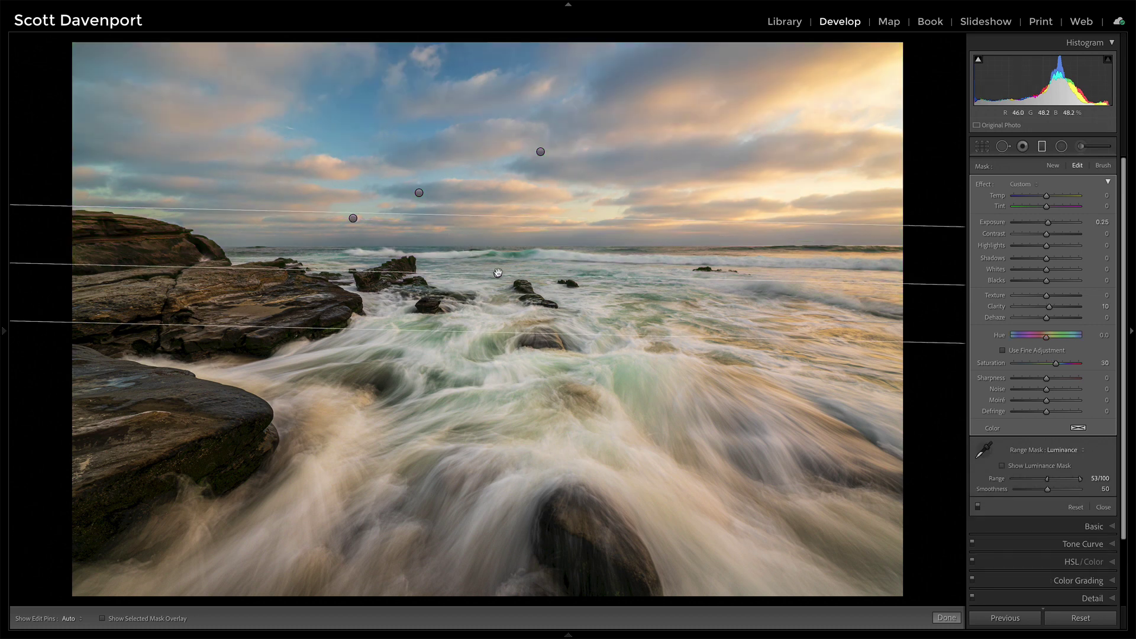
key("o")
key("o")
key("o")
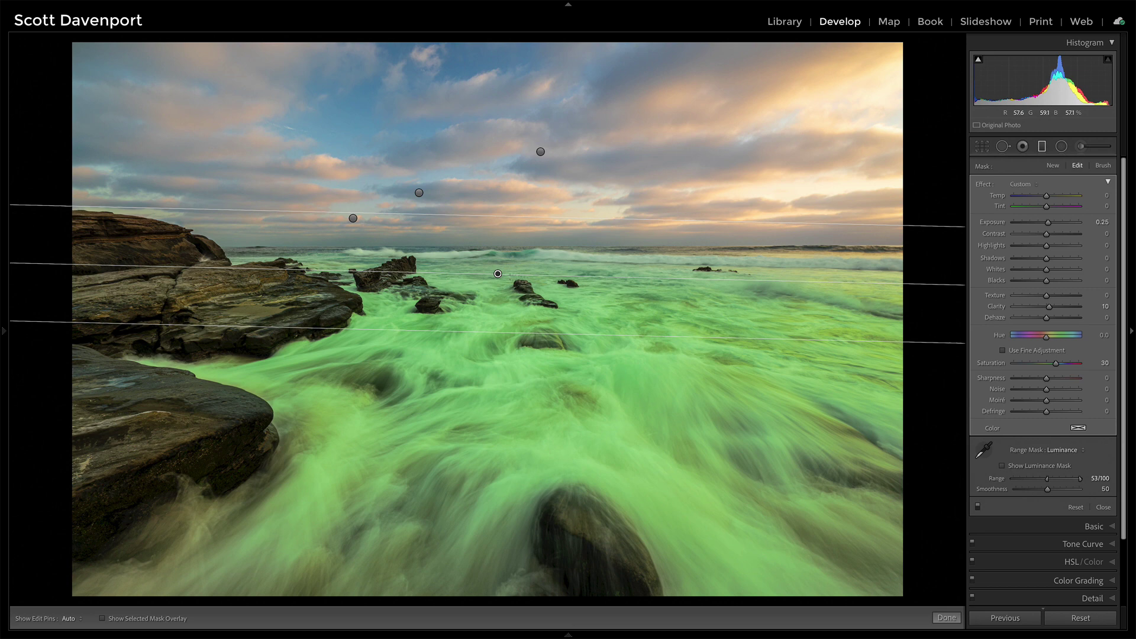
key("o")
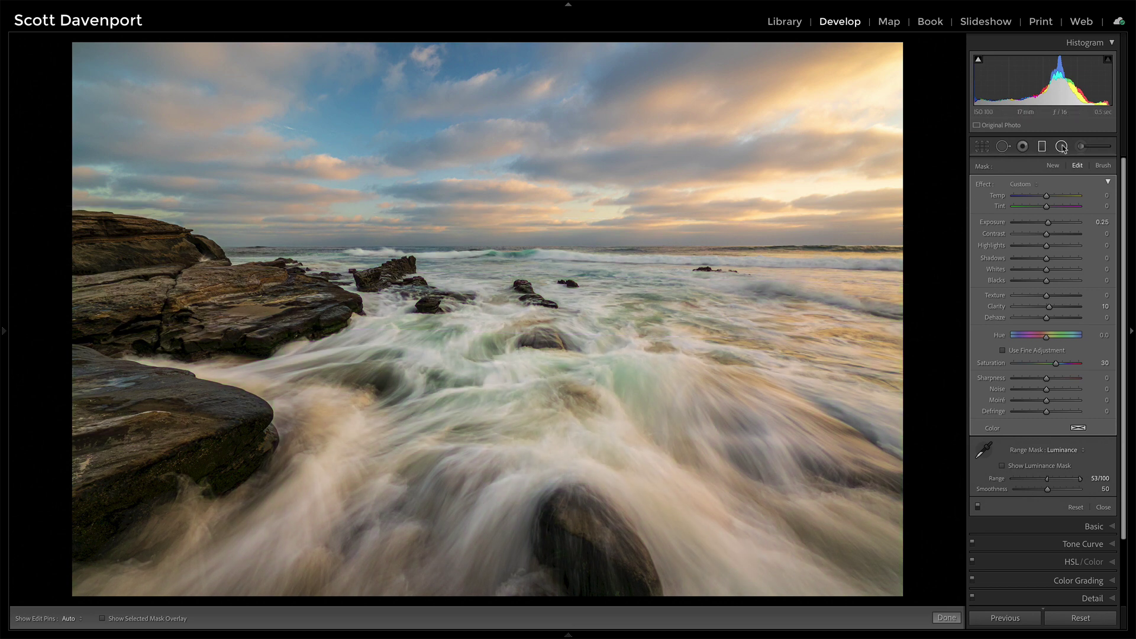
Inspect the foreground surf radial filter (luminance range 39/100), then close its settings.
left_click(1062, 146)
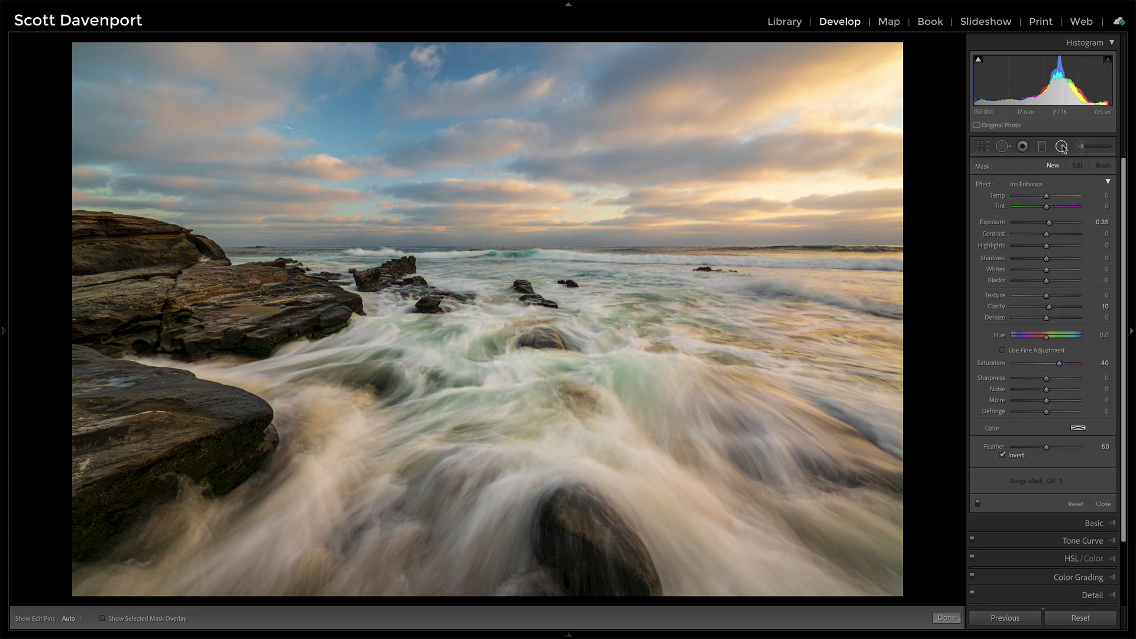
left_click(519, 437)
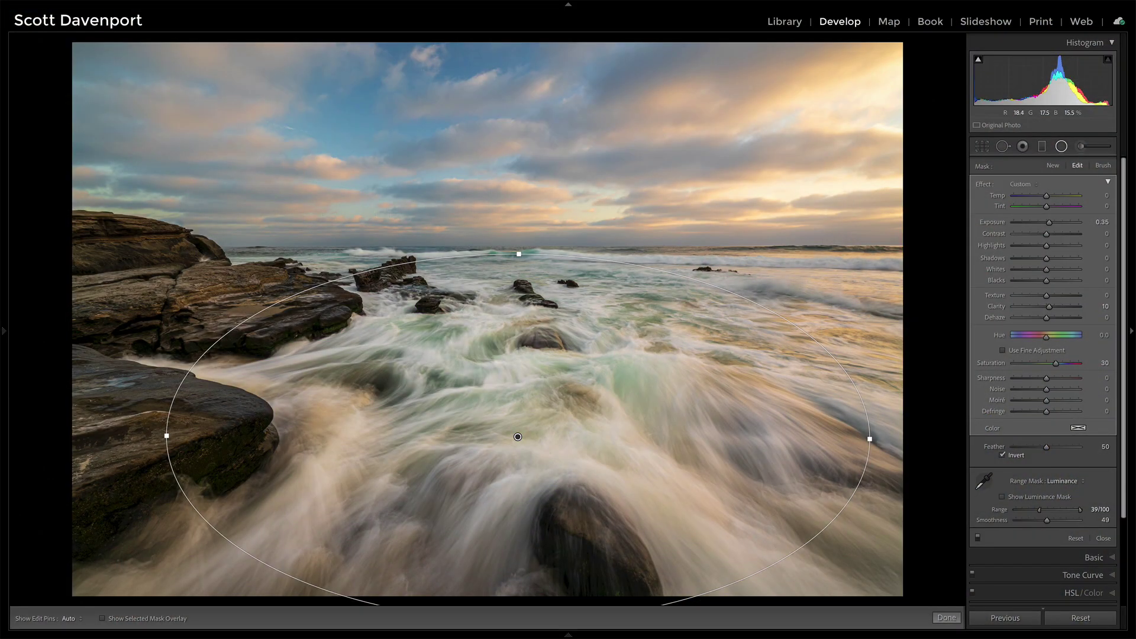
left_click(1105, 540)
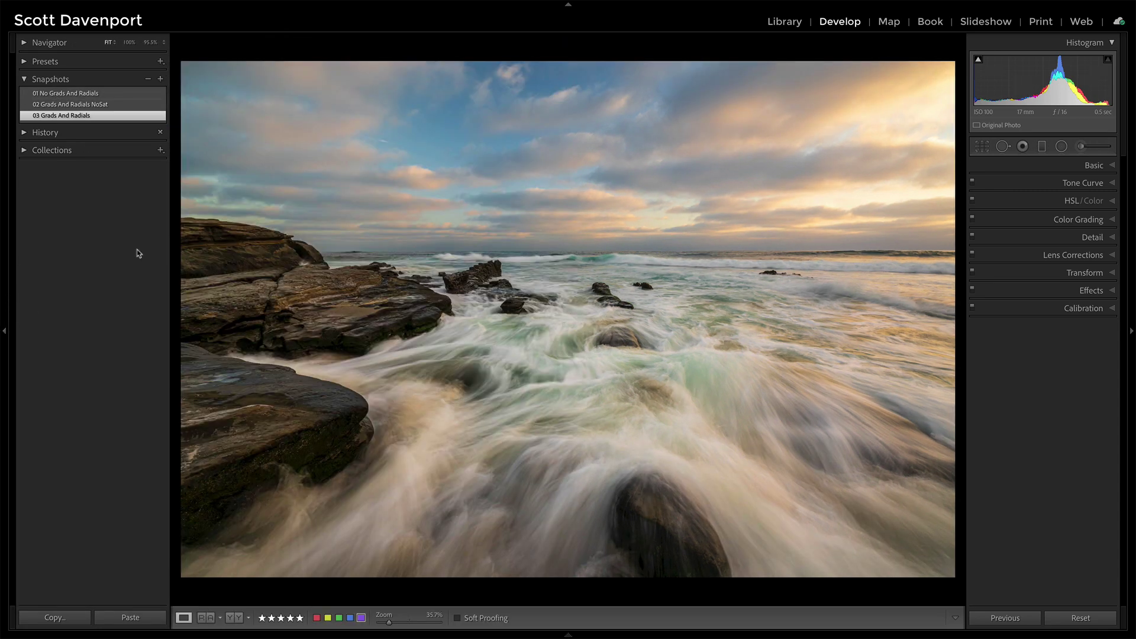
left_click(93, 94)
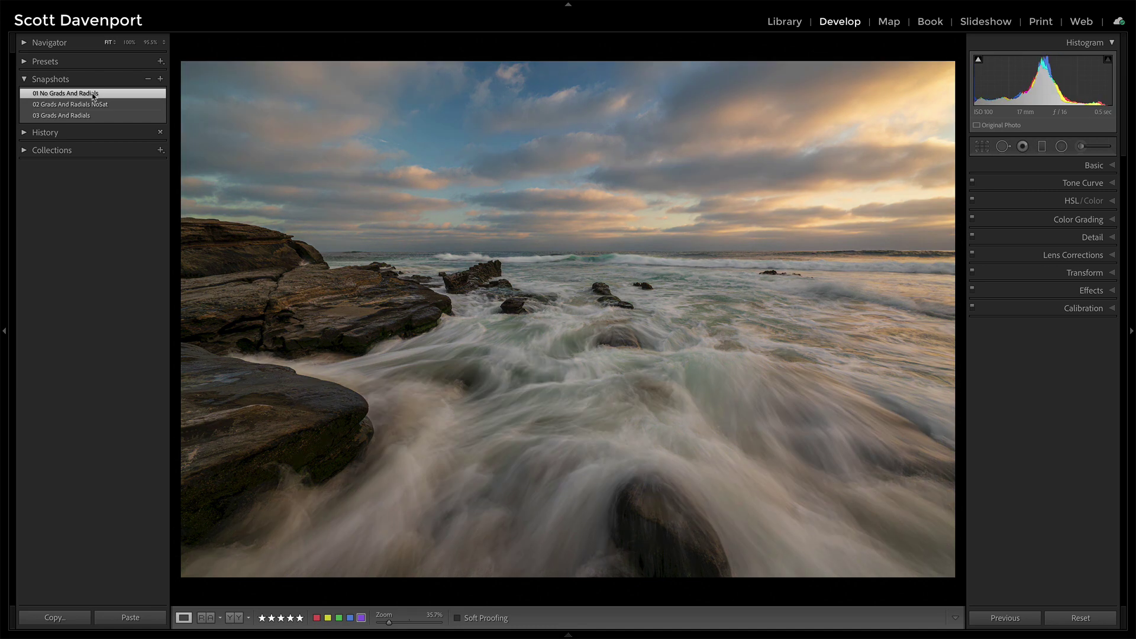
left_click(93, 105)
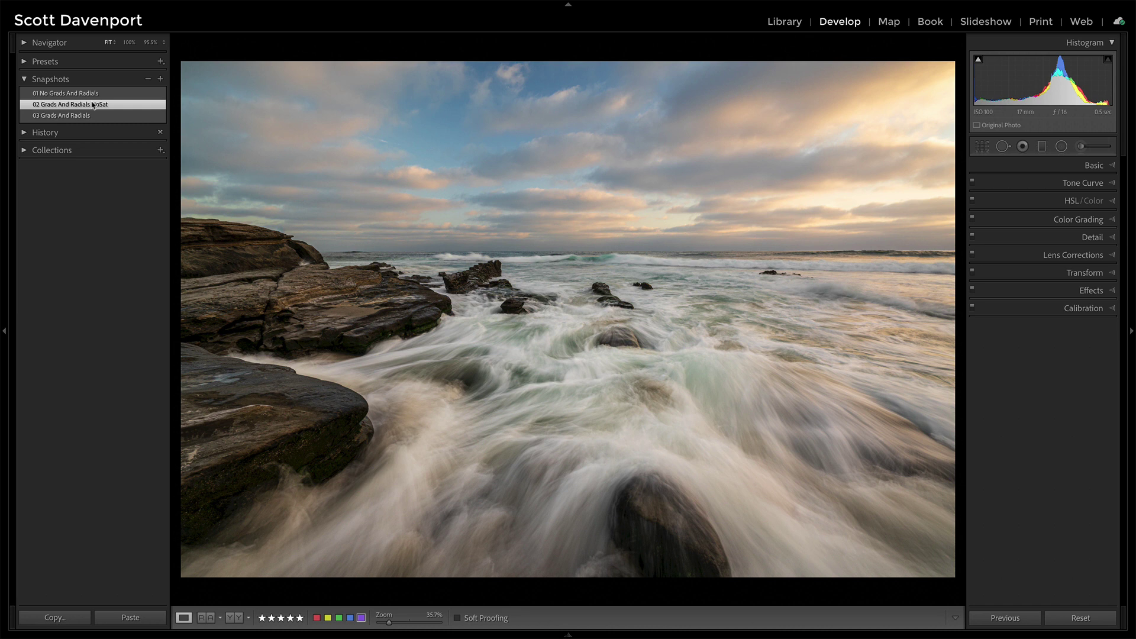
left_click(93, 116)
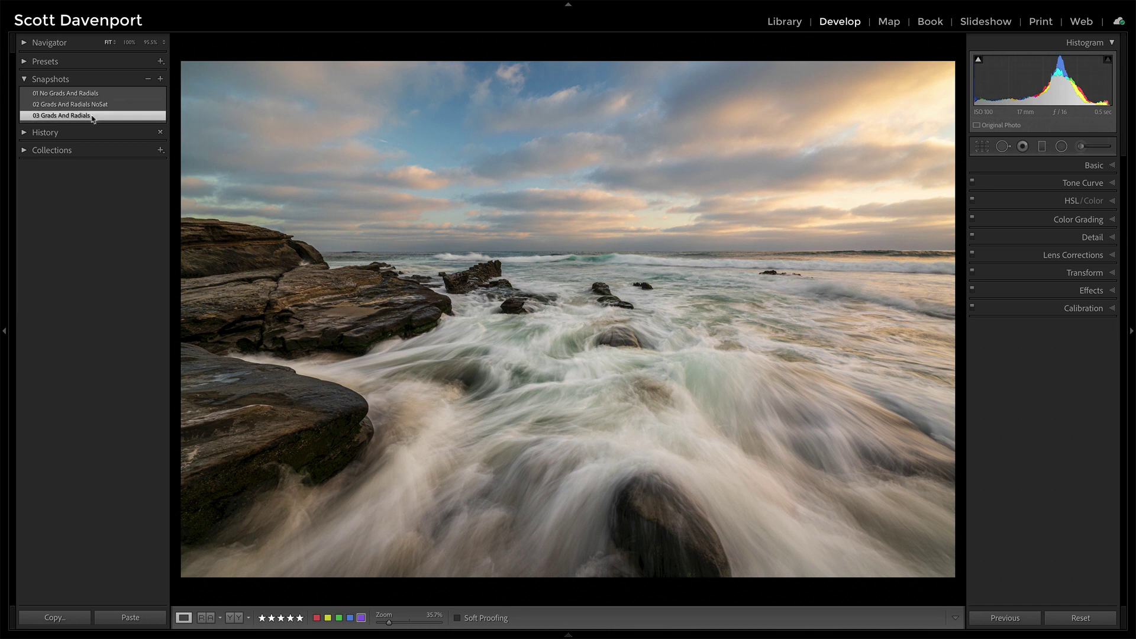